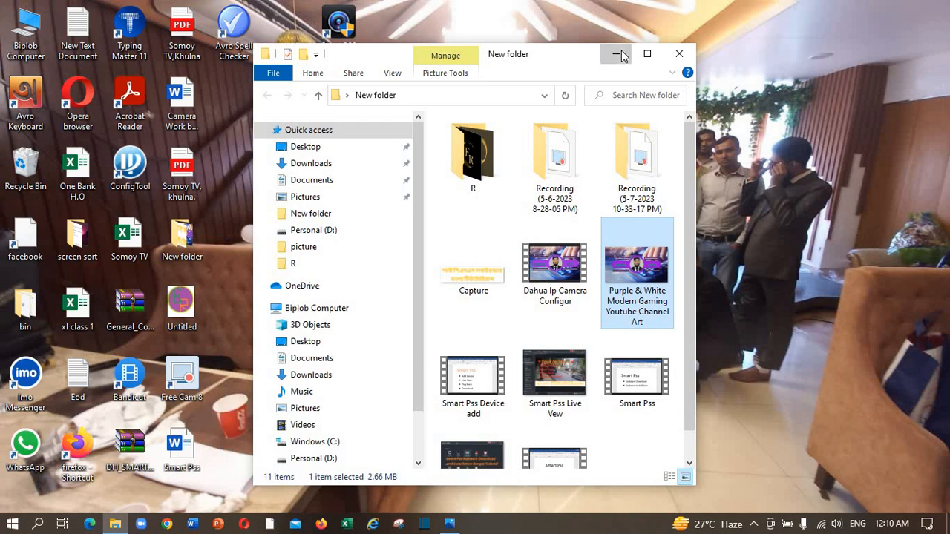
# Step: Minimize the New folder File Explorer window to reveal the desktop
pyautogui.click(615, 54)
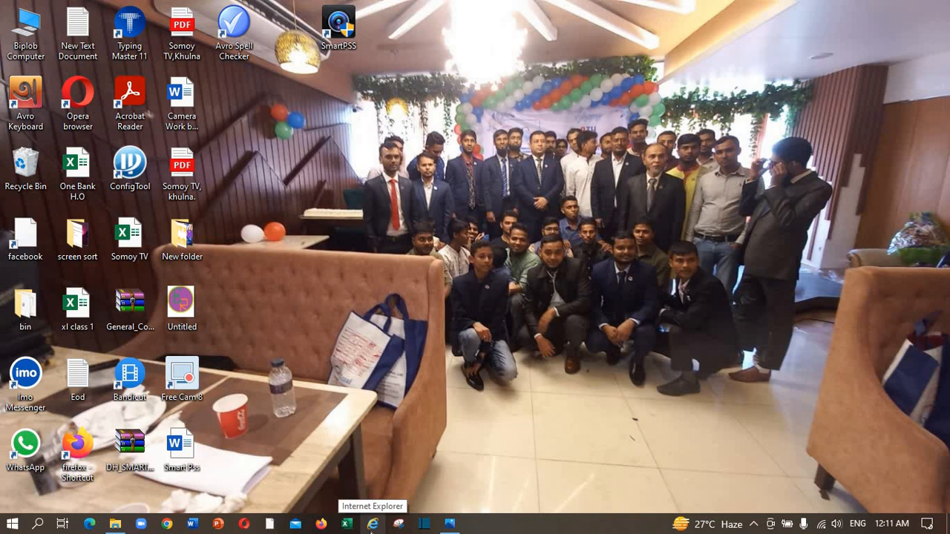
# Step: Launch Edge and enter the camera address 192.168.1.108 in the address bar
pyautogui.click(371, 524)
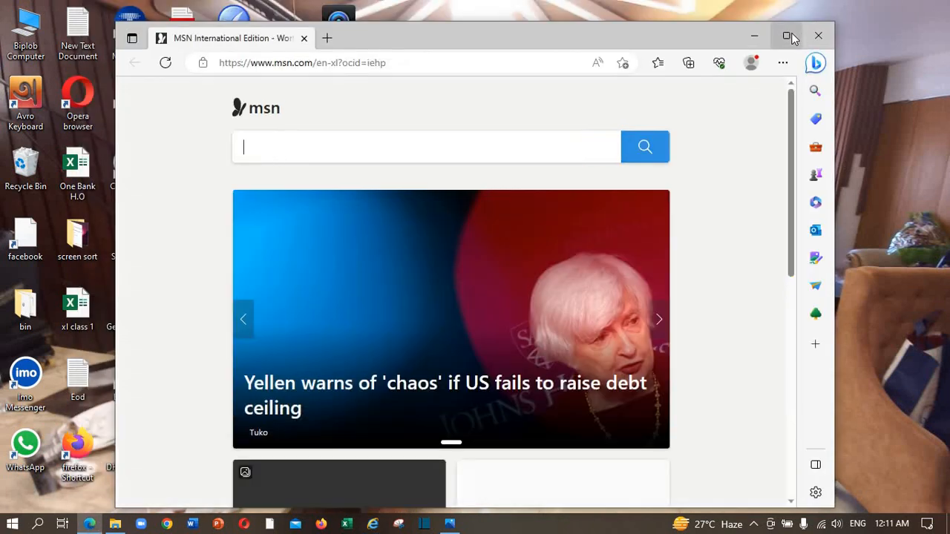
pyautogui.click(786, 35)
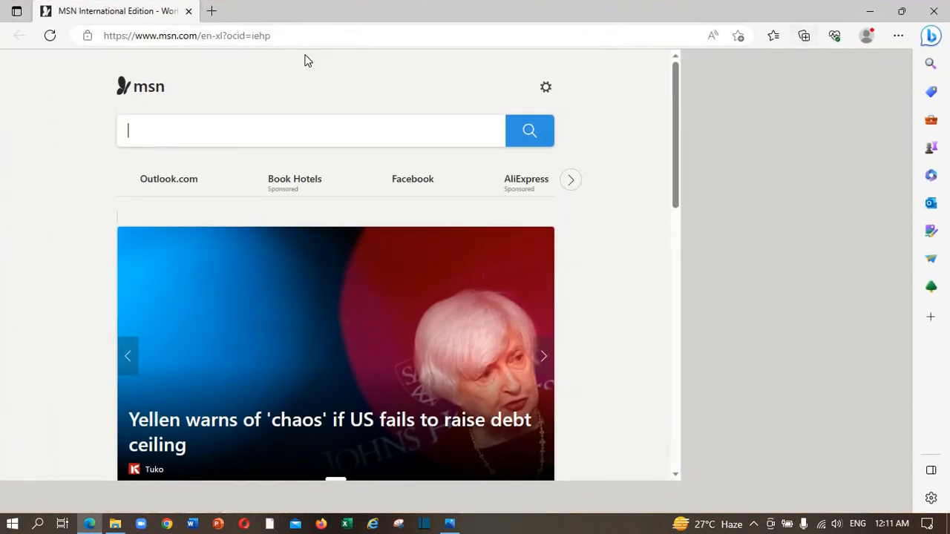
pyautogui.click(310, 38)
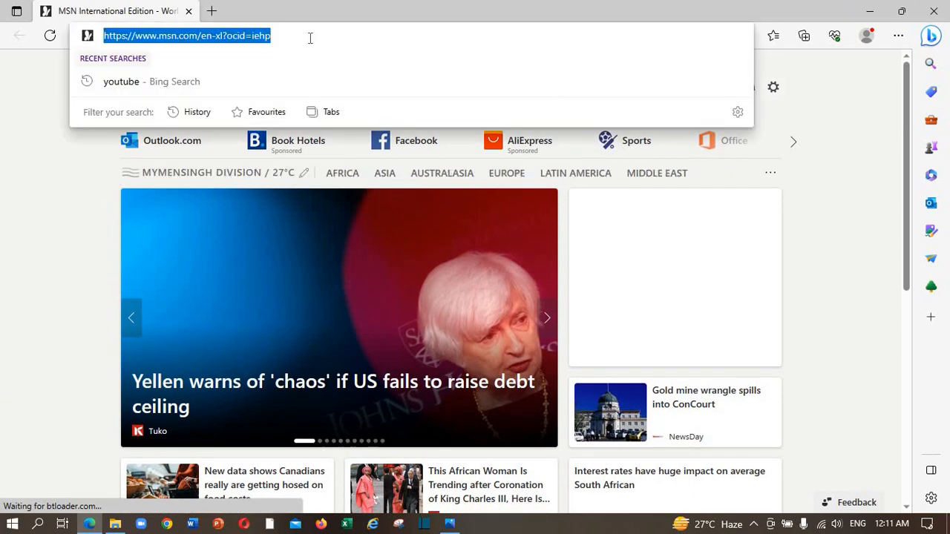
pyautogui.write('192.')
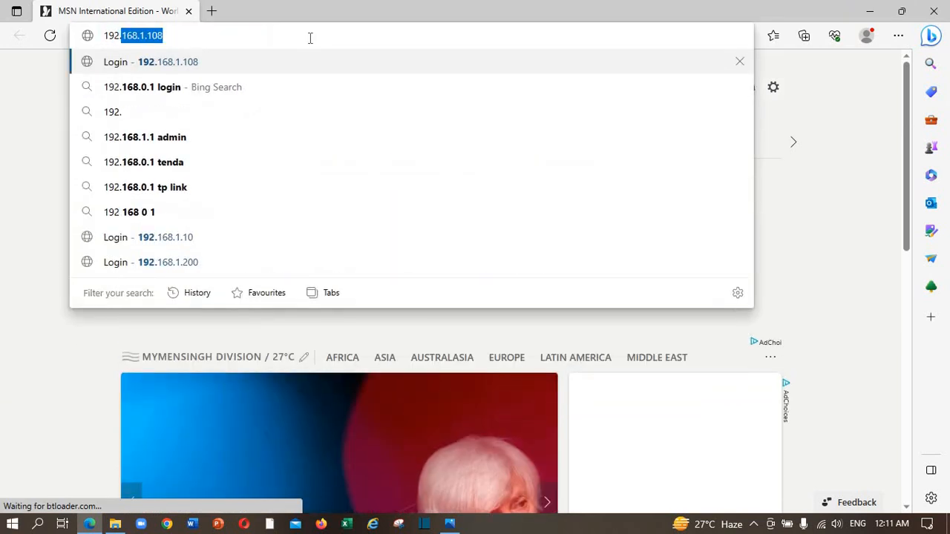
pyautogui.write('168.')
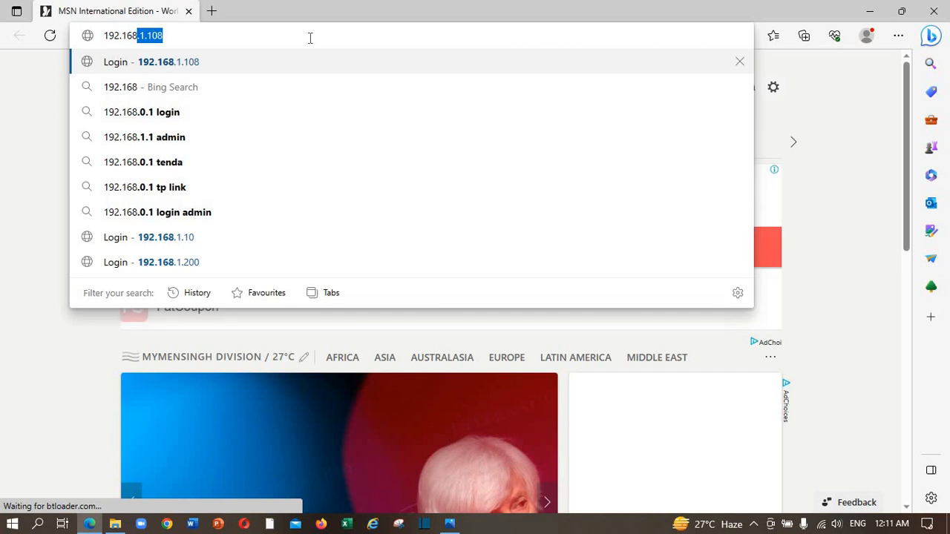
pyautogui.write('1.108')
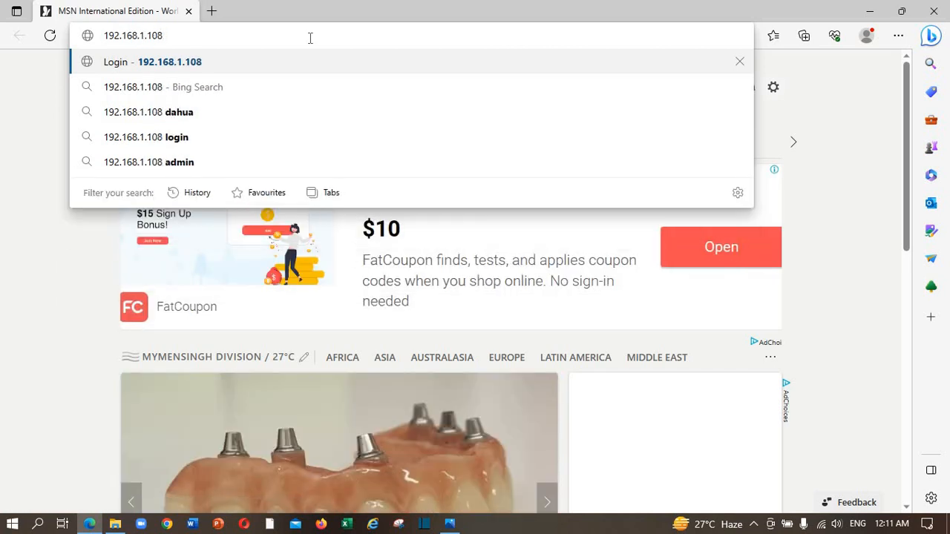
pyautogui.press('Return')
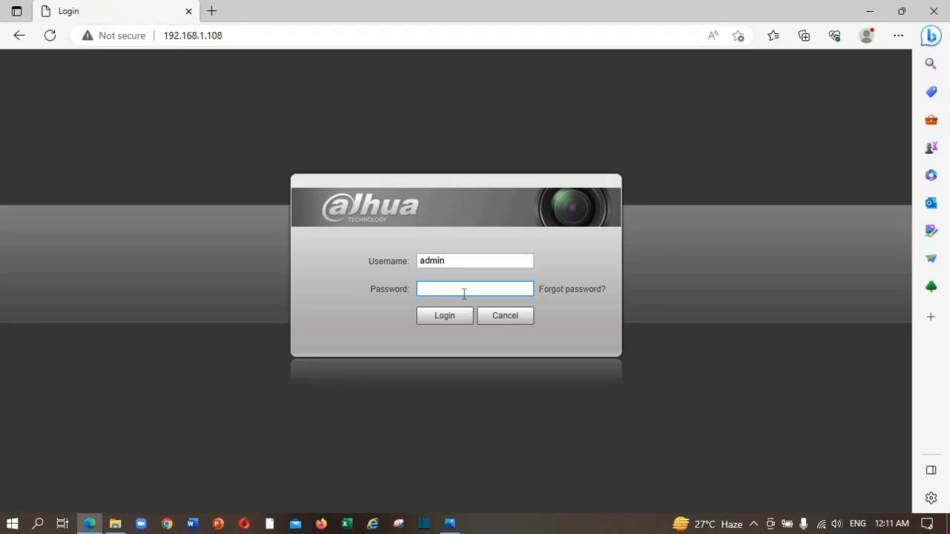
# Step: Log in with the camera account password and open the Camera > Conditions picture settings
pyautogui.press('Return')
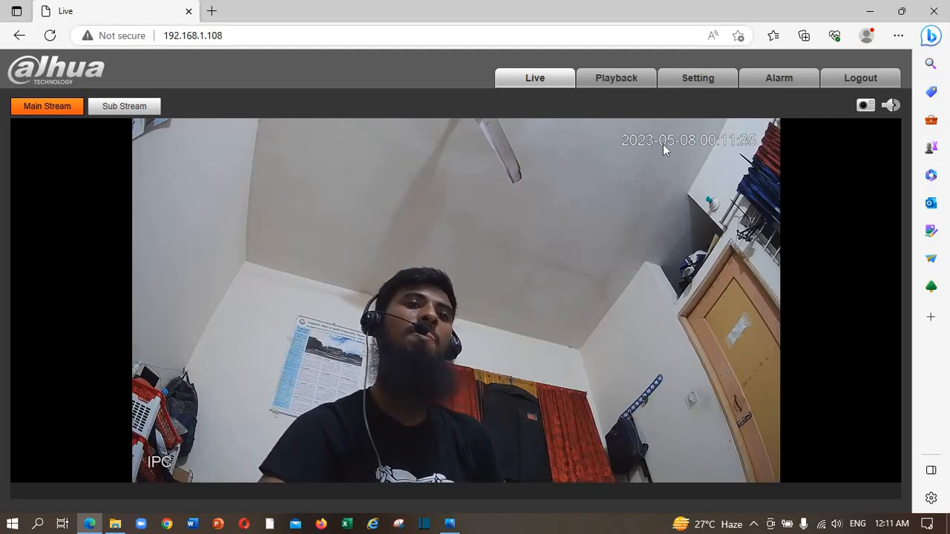
pyautogui.click(702, 77)
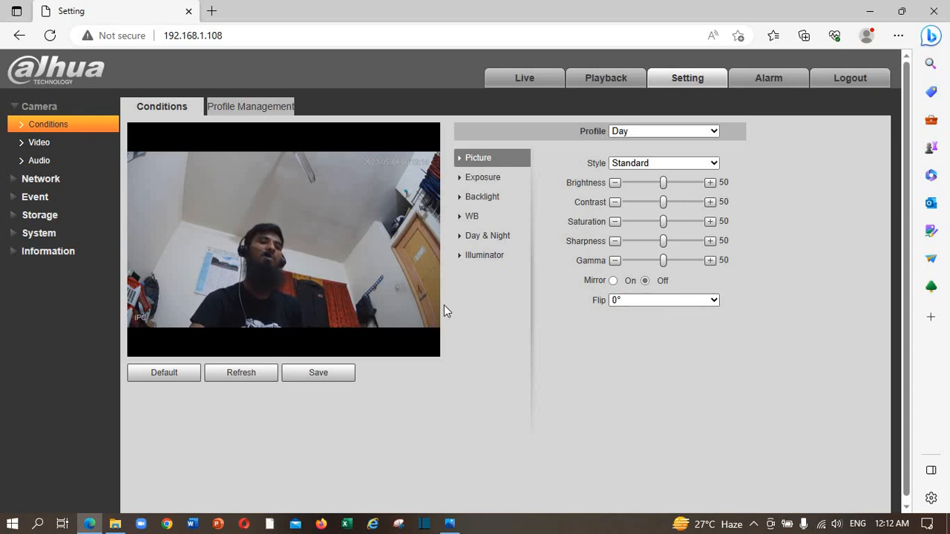
# Step: Flip the image 180°, restore the 0° default, then go to Profile Management
pyautogui.click(715, 301)
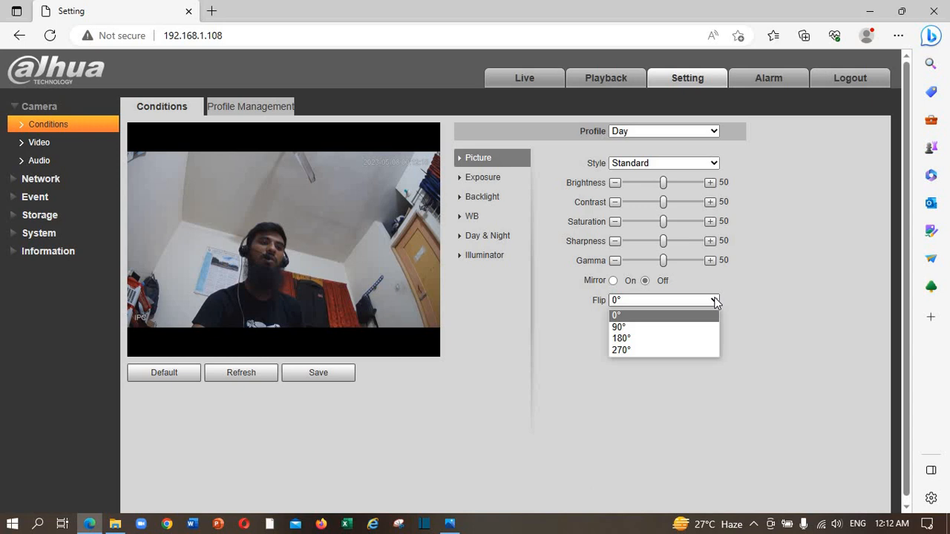
pyautogui.click(685, 340)
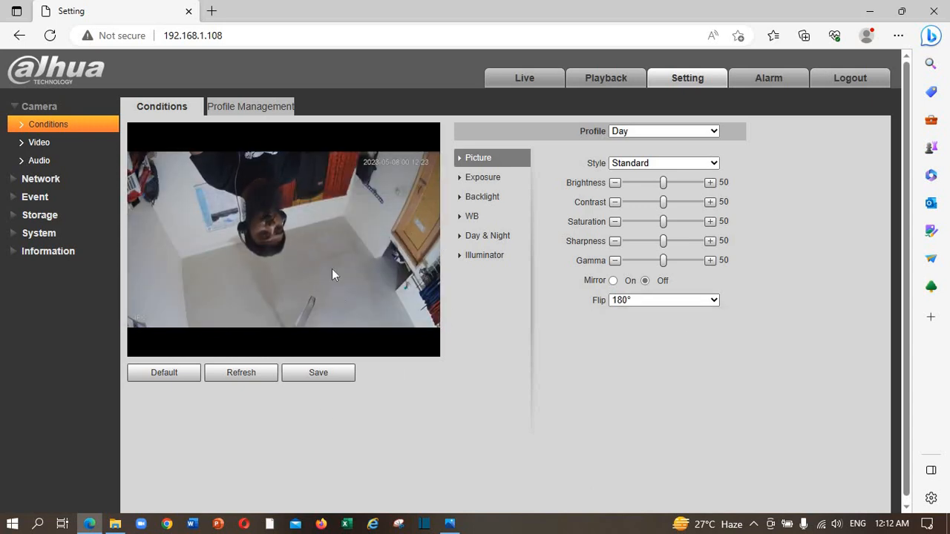
pyautogui.click(158, 375)
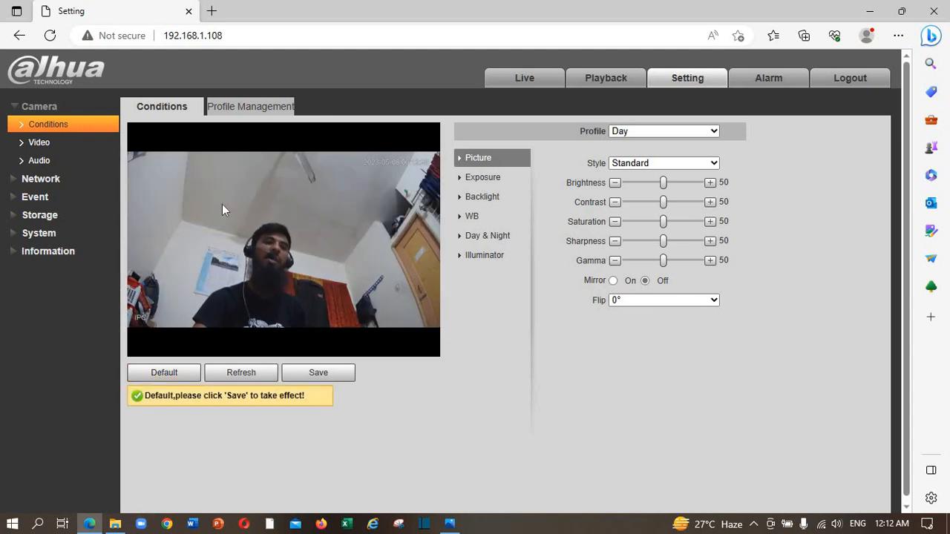
pyautogui.click(249, 108)
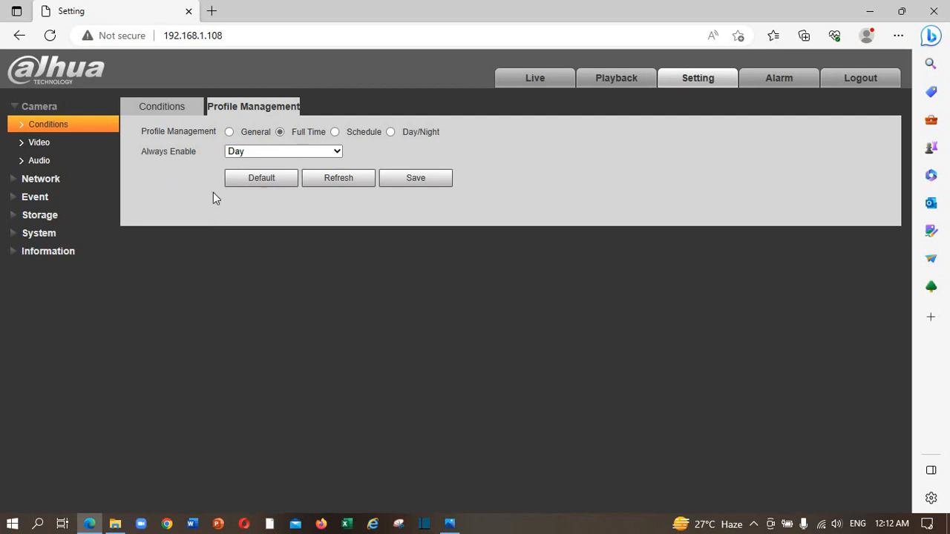
# Step: Keep the day/night profile on Full Time, save it, and go to Video encoding settings
pyautogui.click(335, 133)
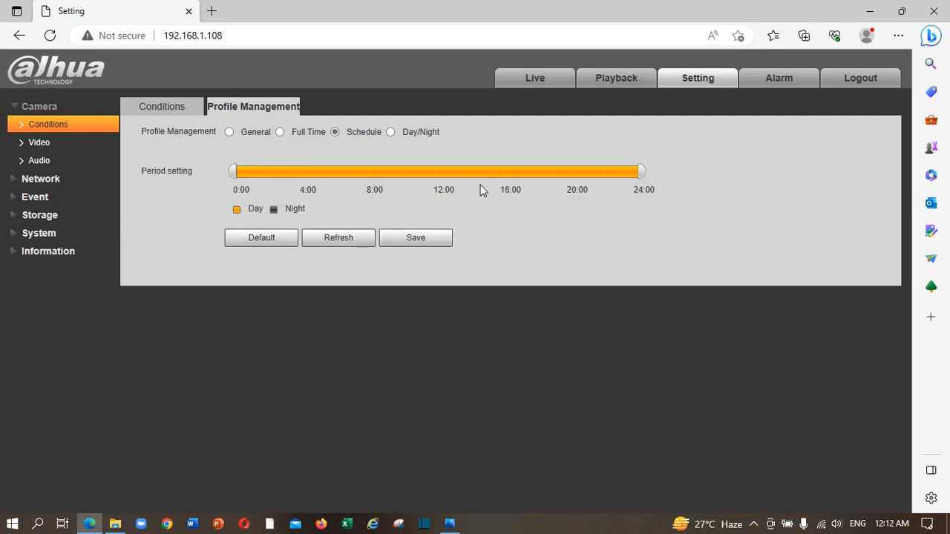
pyautogui.click(281, 133)
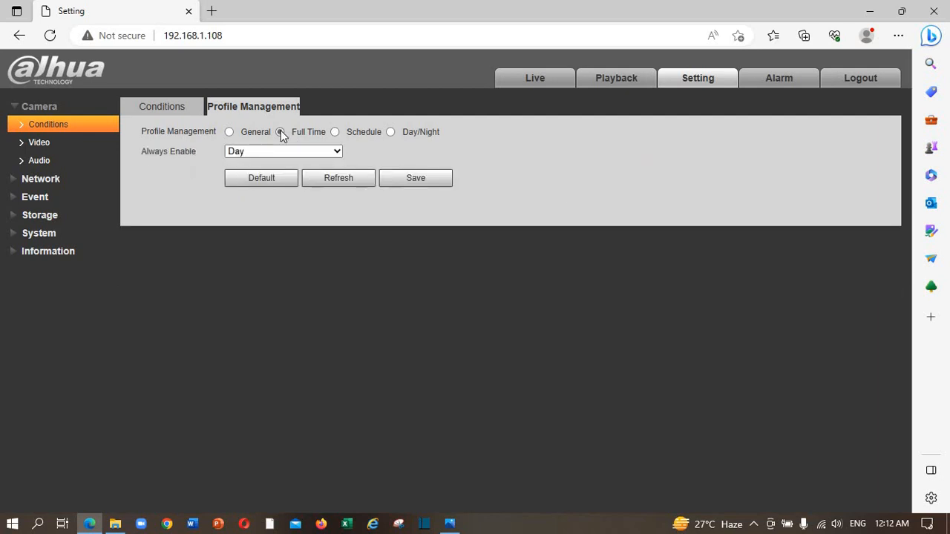
pyautogui.click(415, 178)
pyautogui.click(41, 143)
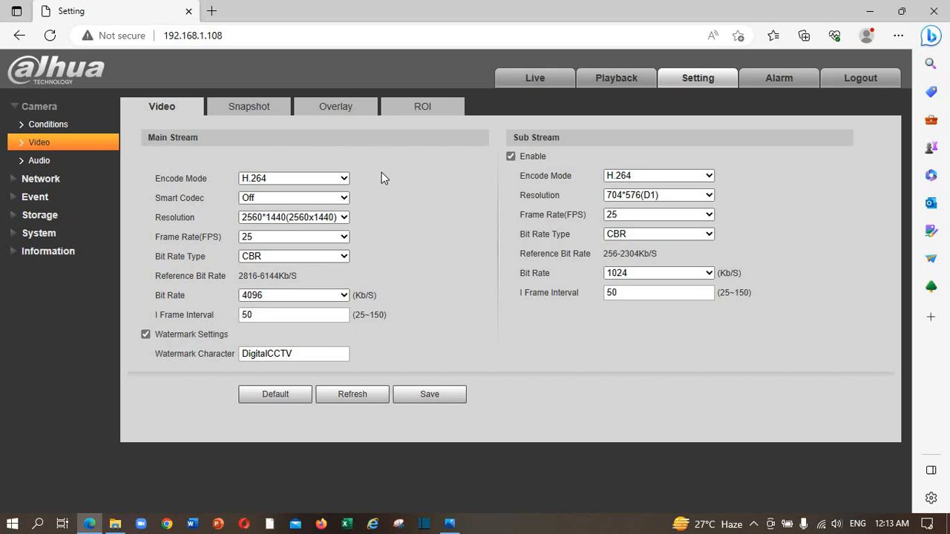
pyautogui.click(344, 179)
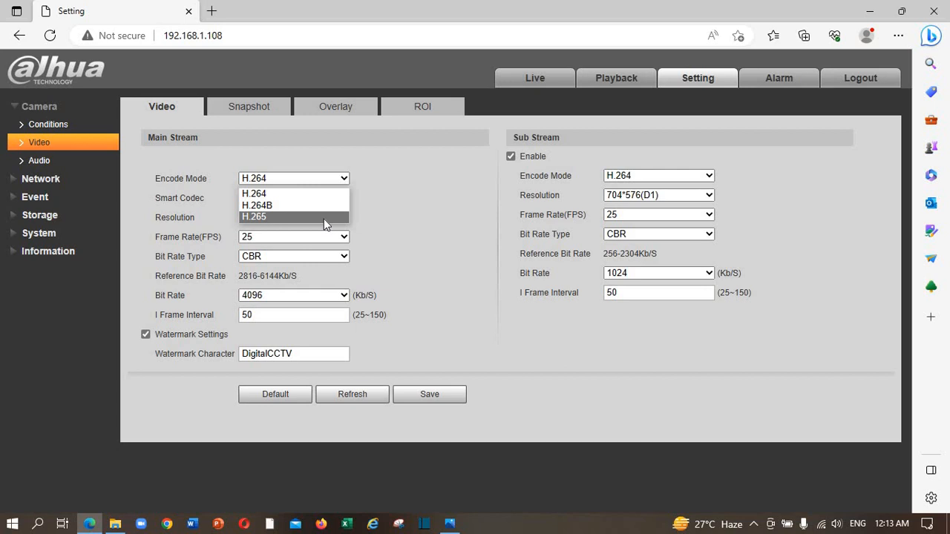
pyautogui.click(403, 200)
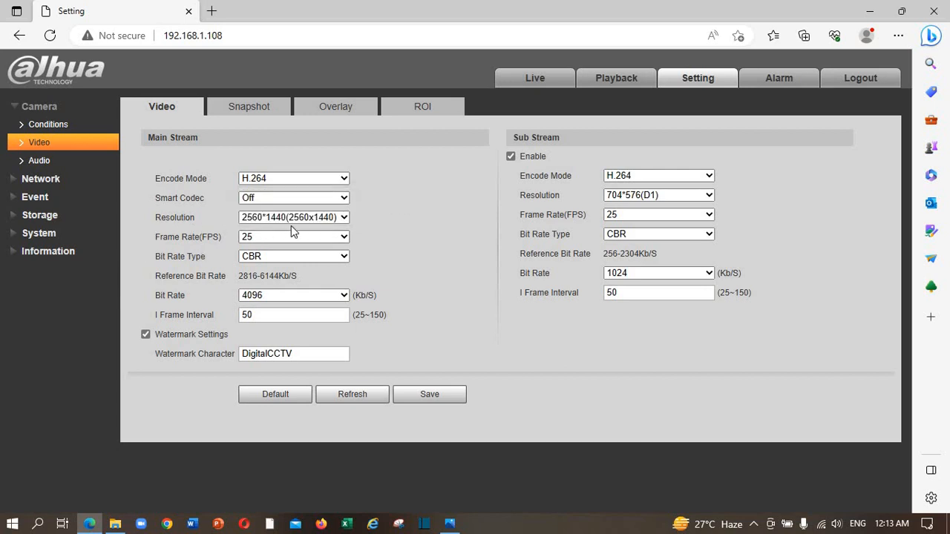
pyautogui.click(343, 217)
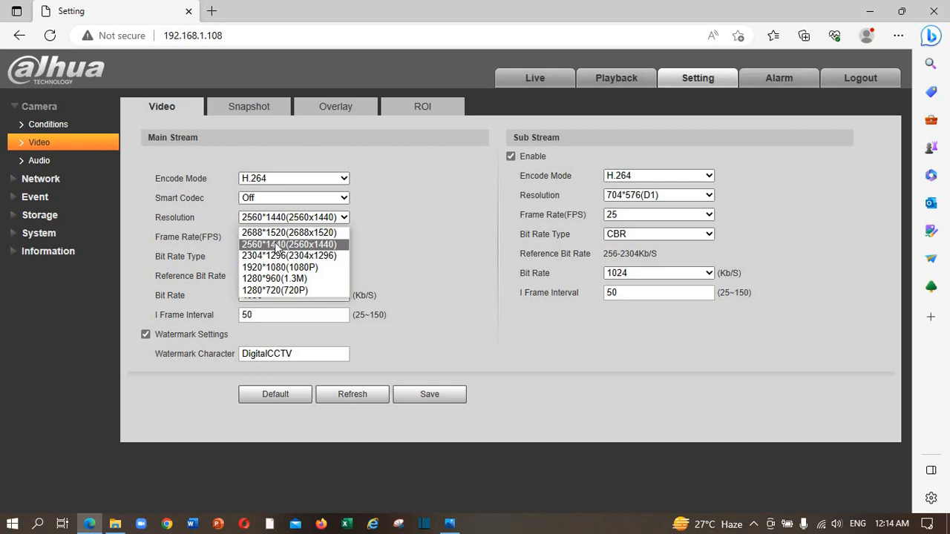
pyautogui.click(409, 259)
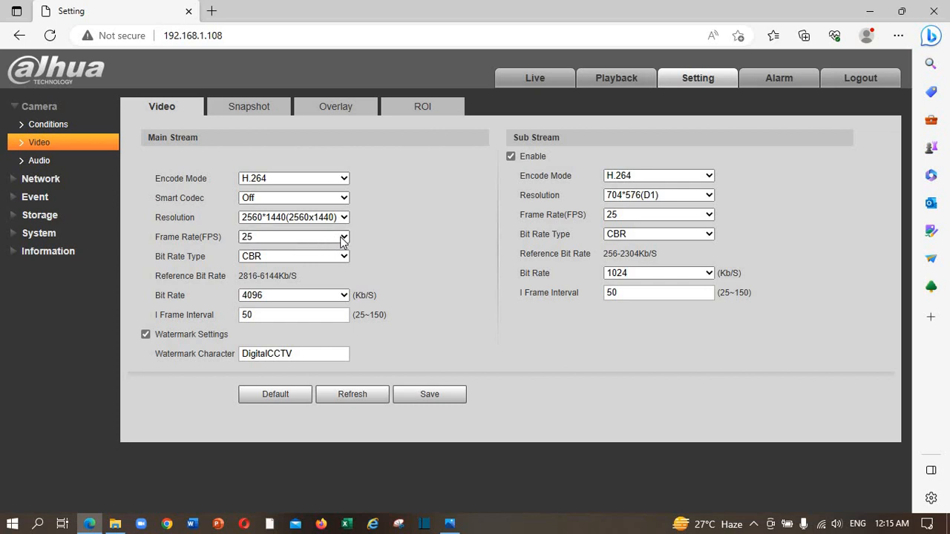
# Step: Set the main stream bit rate to Customized, replacing 4480 with 2024 Kb/S
pyautogui.click(343, 296)
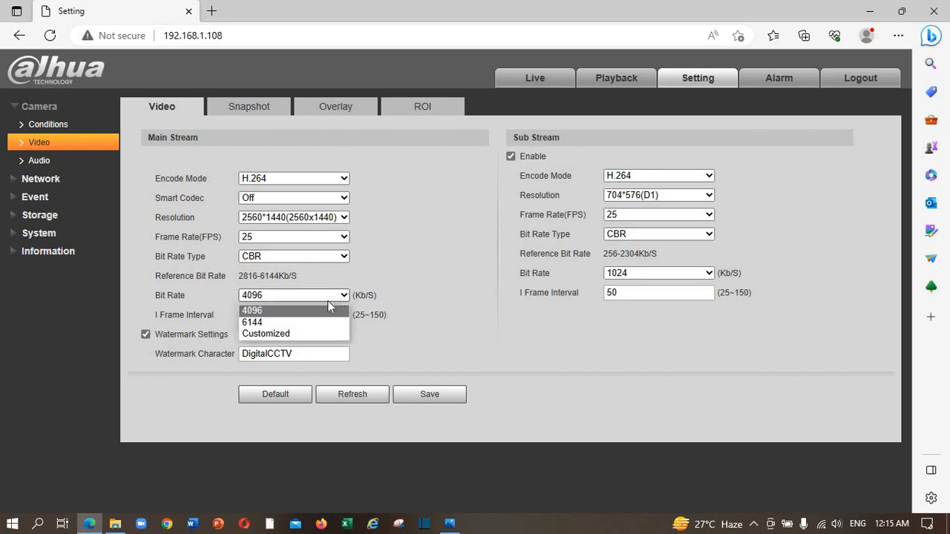
pyautogui.click(304, 338)
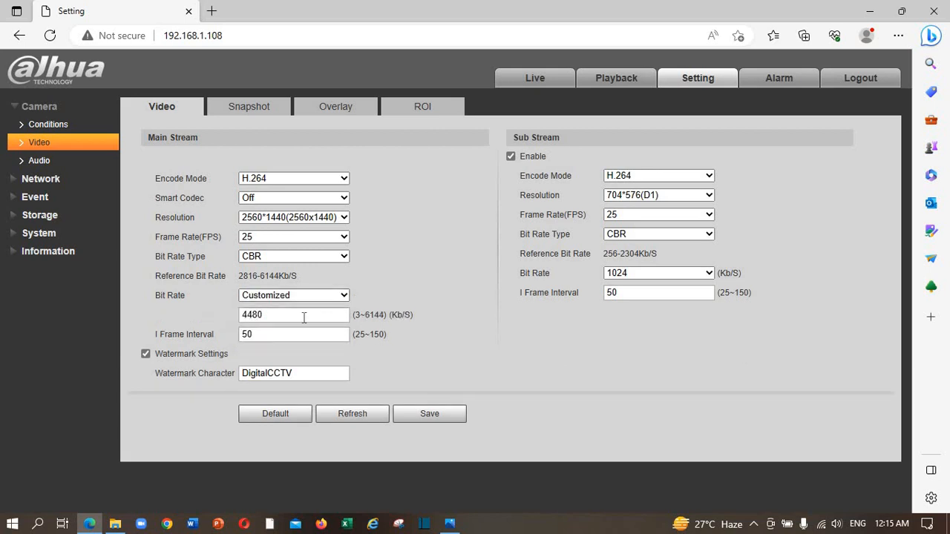
pyautogui.click(261, 316)
pyautogui.moveTo(261, 317); pyautogui.dragTo(203, 302)
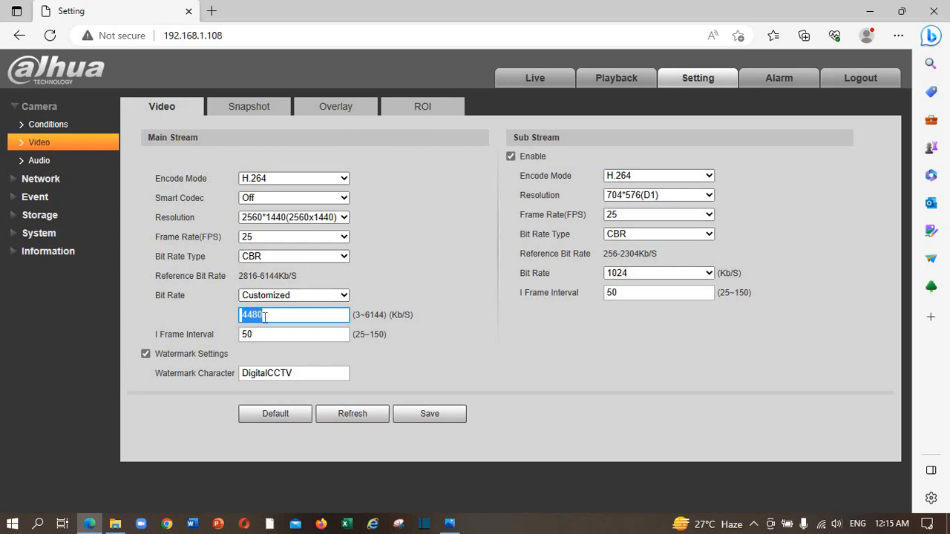
pyautogui.write('2024')
pyautogui.click(452, 355)
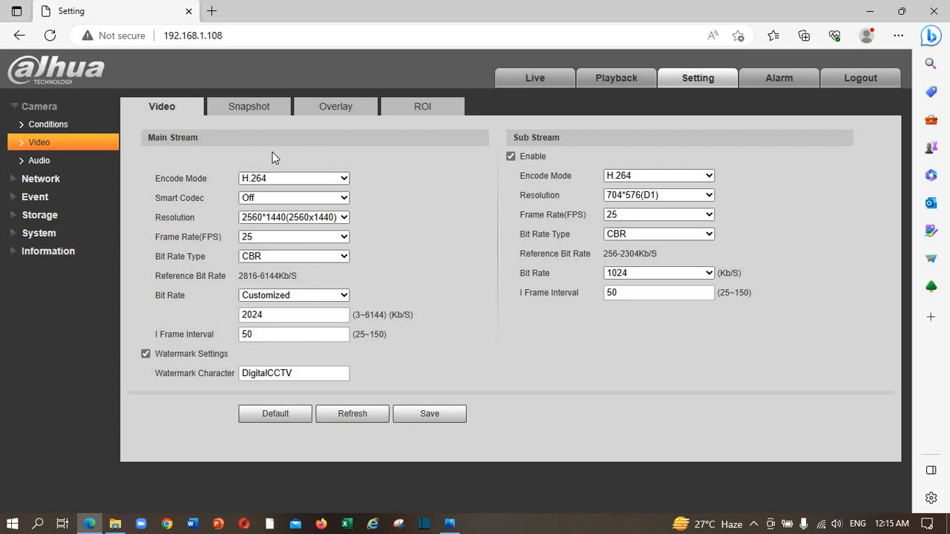
# Step: Toggle the Sub Stream Enable checkbox
pyautogui.click(511, 157)
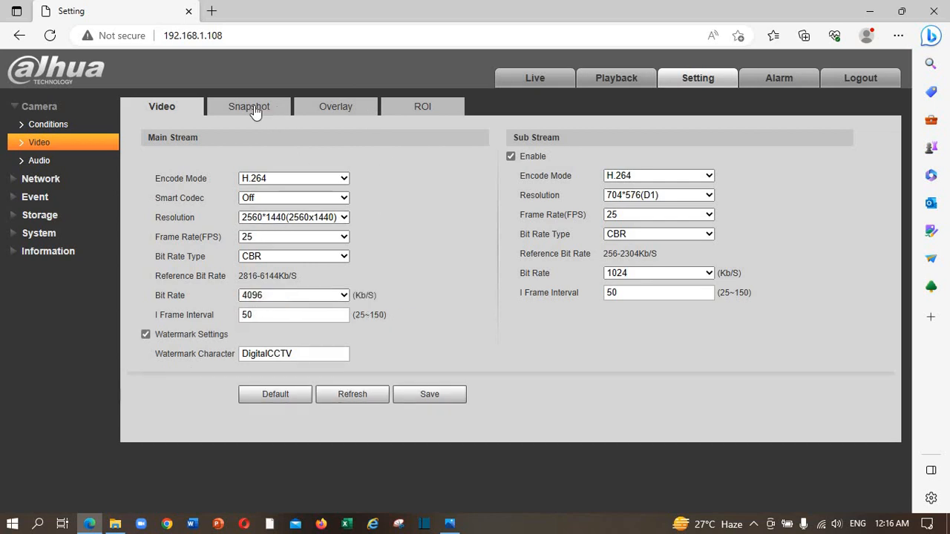
# Step: Switch to the Snapshot tab under Camera > Video settings
pyautogui.click(243, 113)
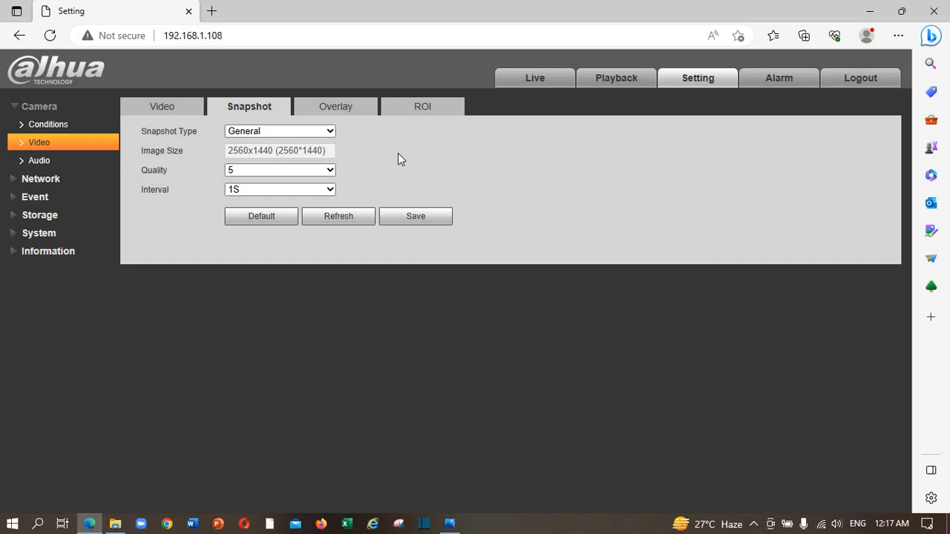
# Step: Under Overlay > Channel Title, replace IPC with 'Bed Room' and save
pyautogui.click(338, 113)
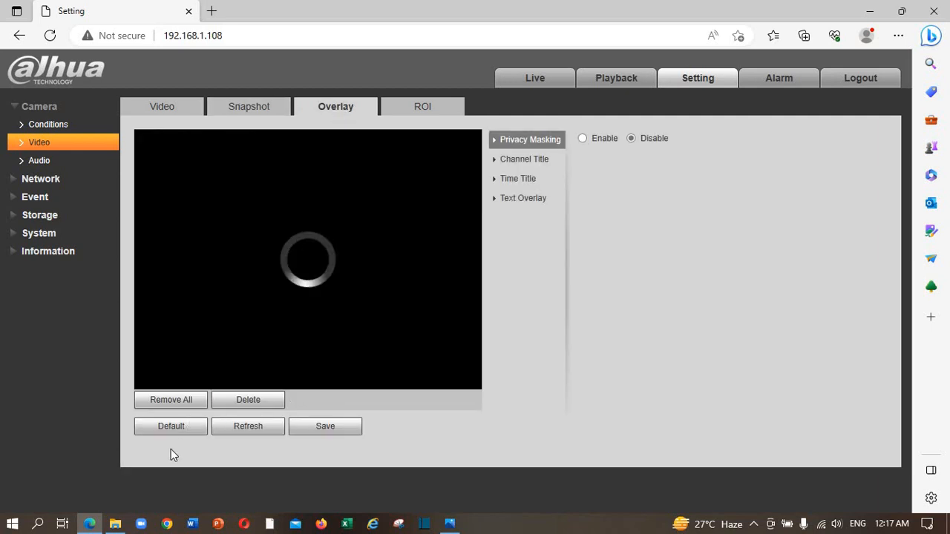
pyautogui.click(517, 159)
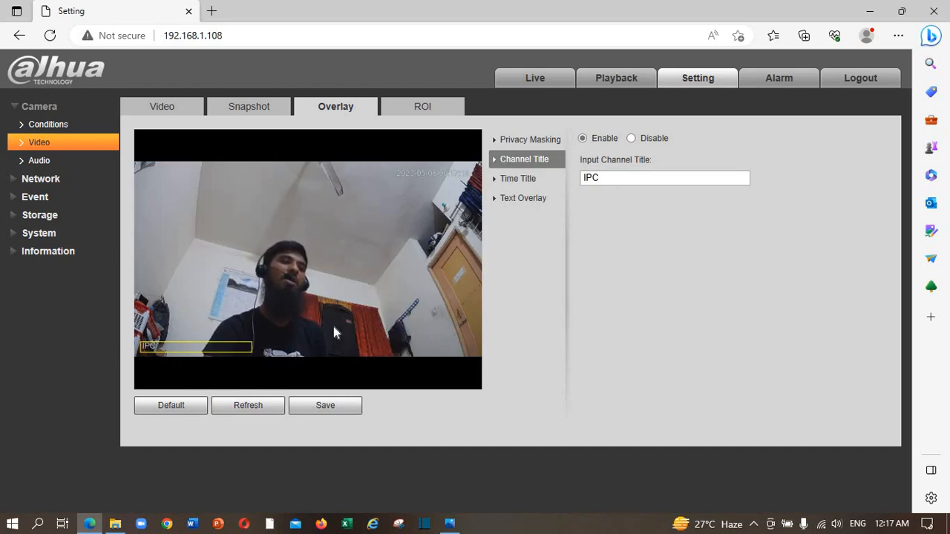
pyautogui.moveTo(615, 178); pyautogui.dragTo(556, 170)
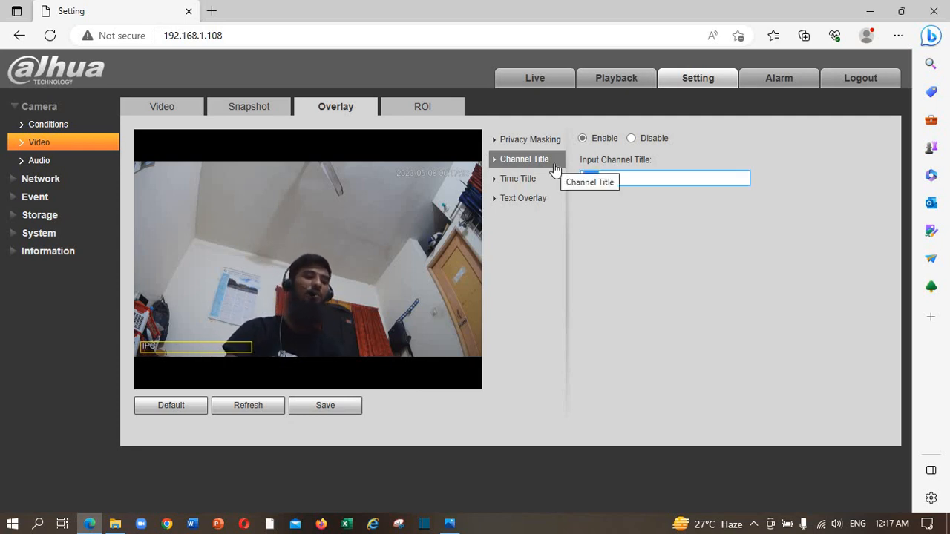
pyautogui.write('B')
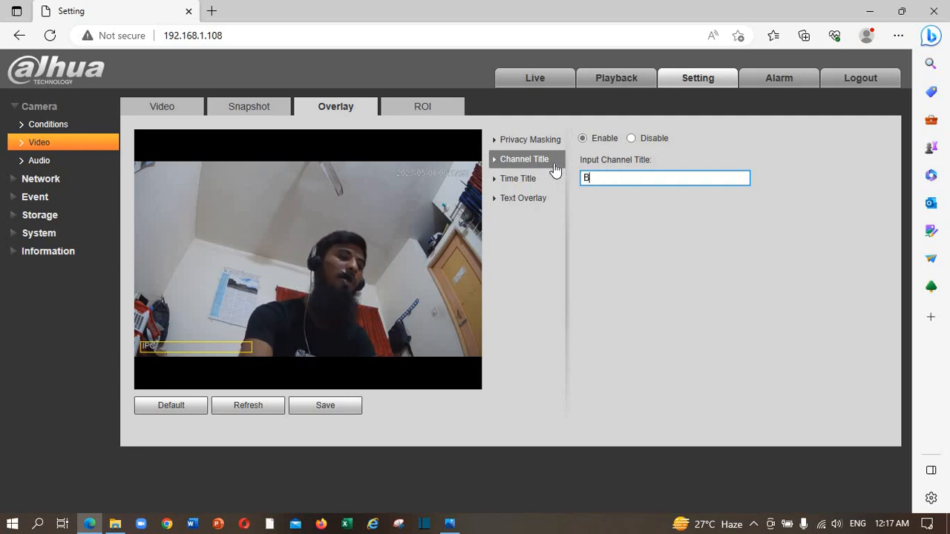
pyautogui.write('edR')
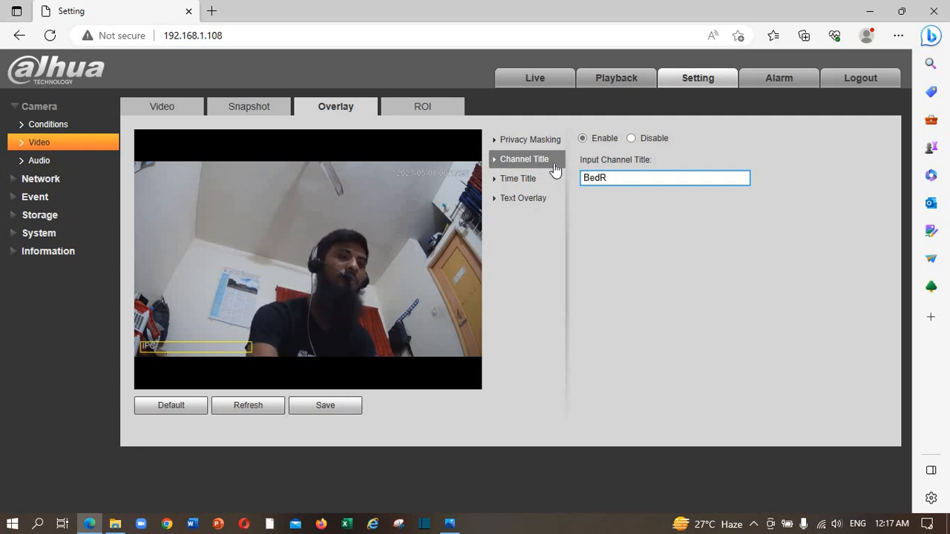
pyautogui.press('BackSpace')
pyautogui.write('Roo')
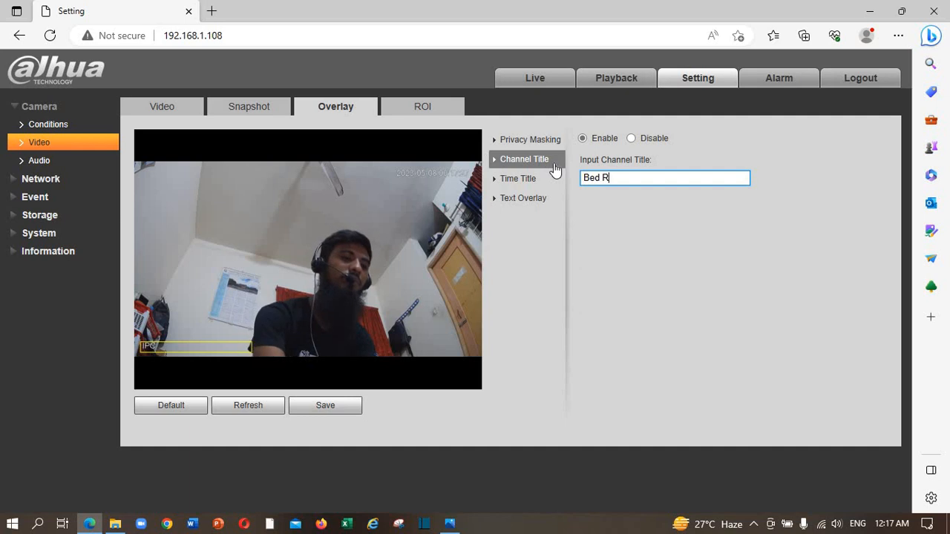
pyautogui.write('m')
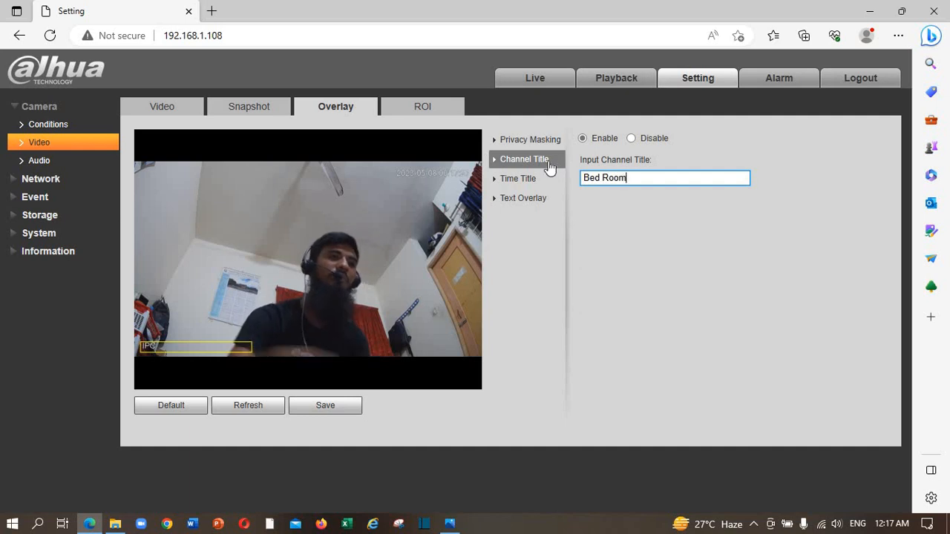
pyautogui.click(335, 410)
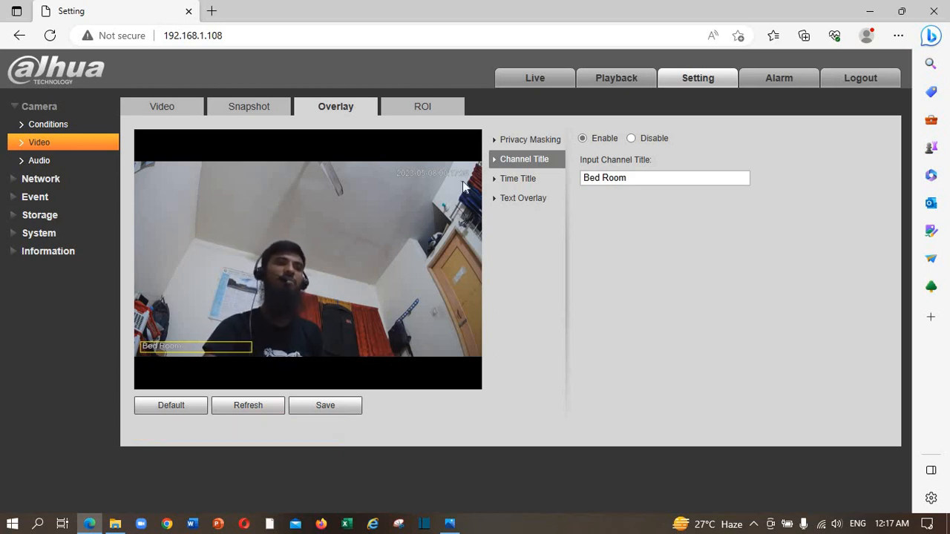
# Step: Drag the Time Title box to the preview's top-left corner, save, and view Text Overlay
pyautogui.click(524, 182)
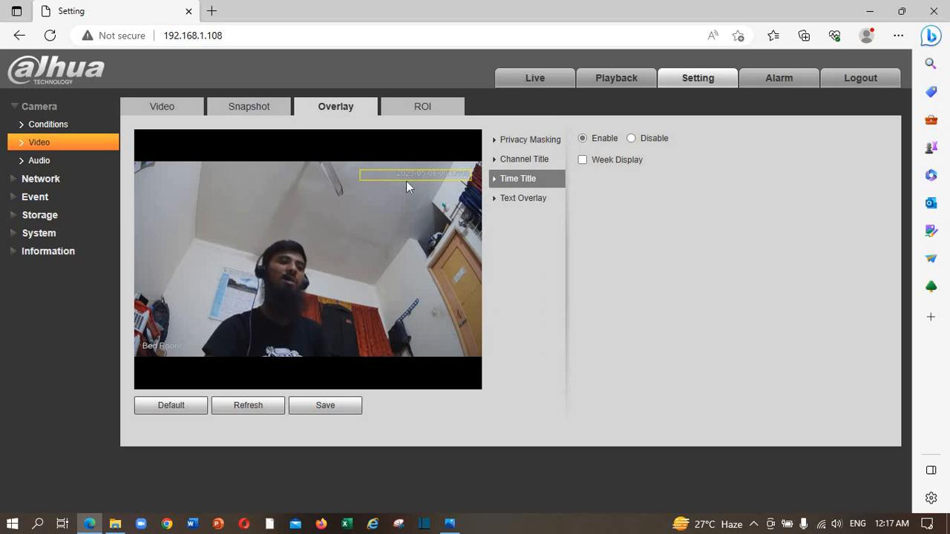
pyautogui.moveTo(438, 175); pyautogui.dragTo(225, 193)
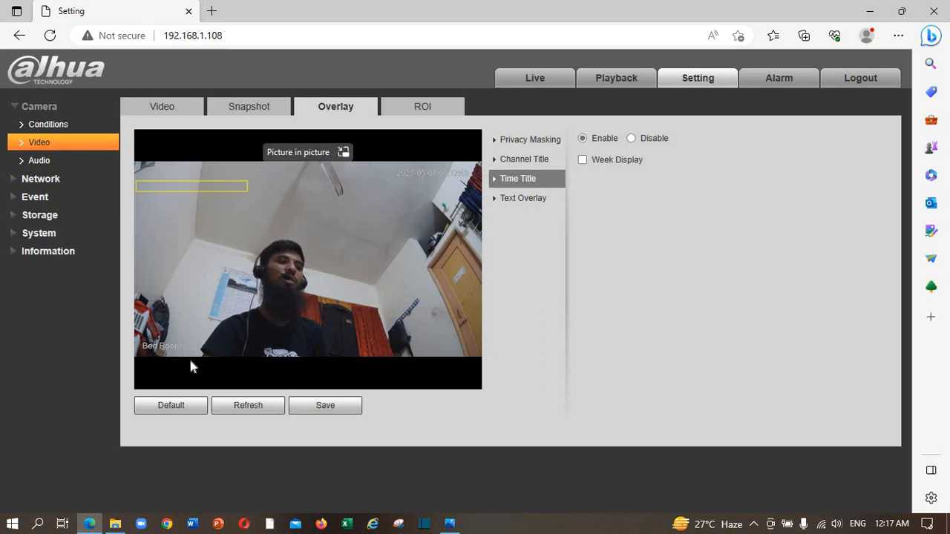
pyautogui.click(325, 404)
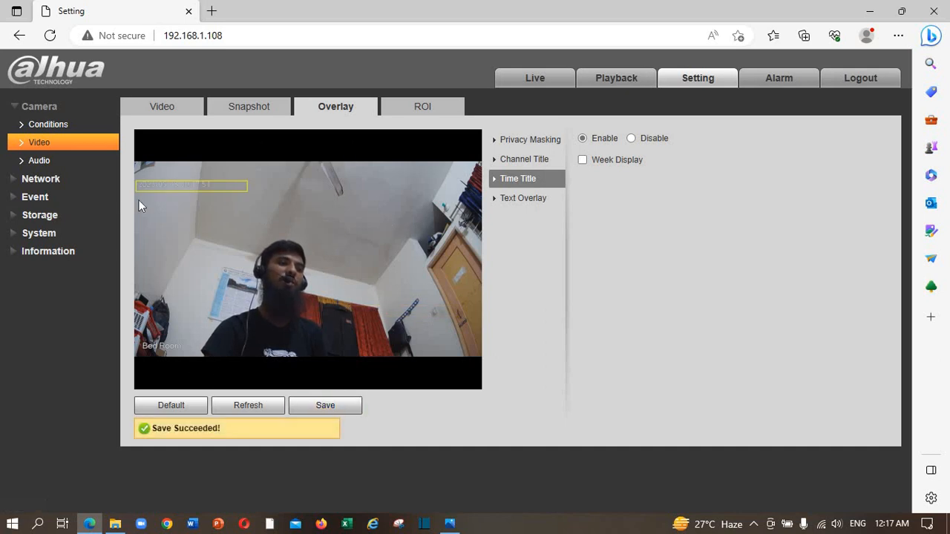
pyautogui.click(513, 205)
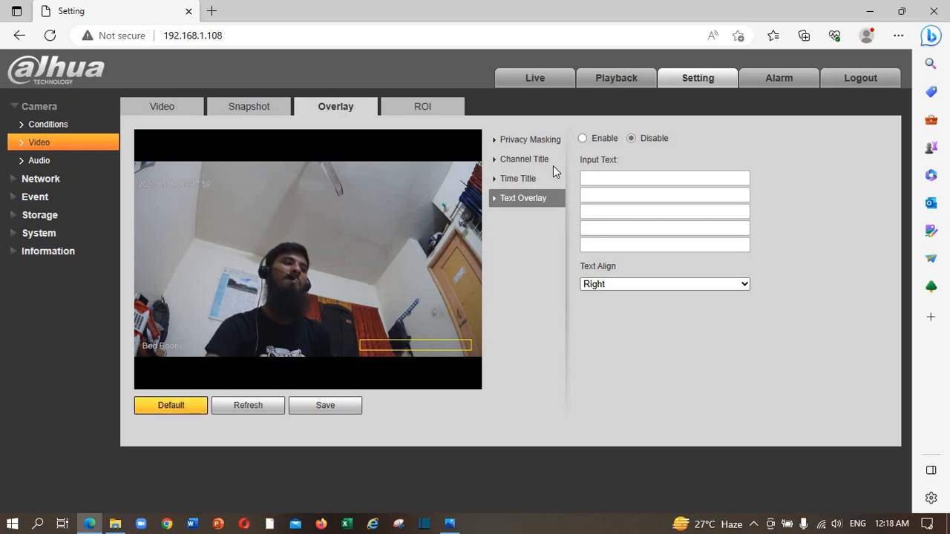
pyautogui.click(518, 163)
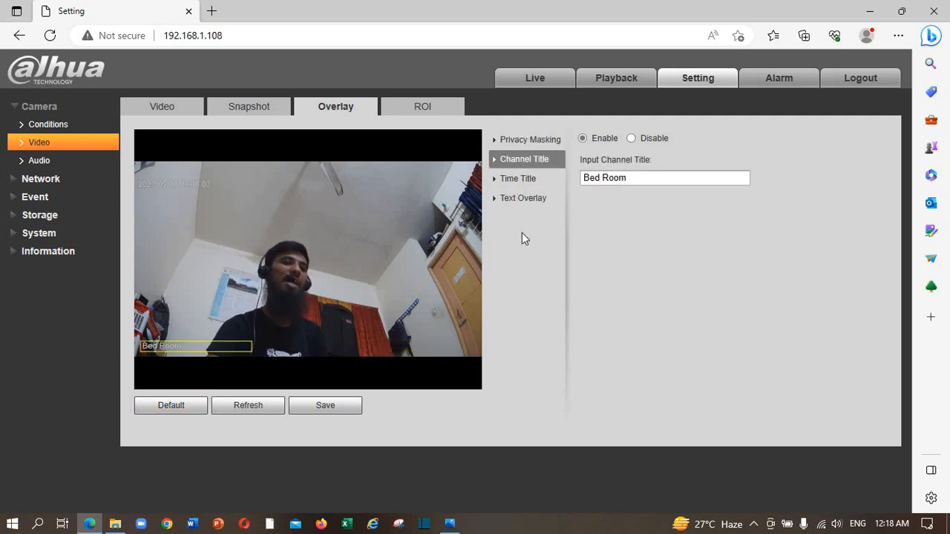
pyautogui.click(504, 199)
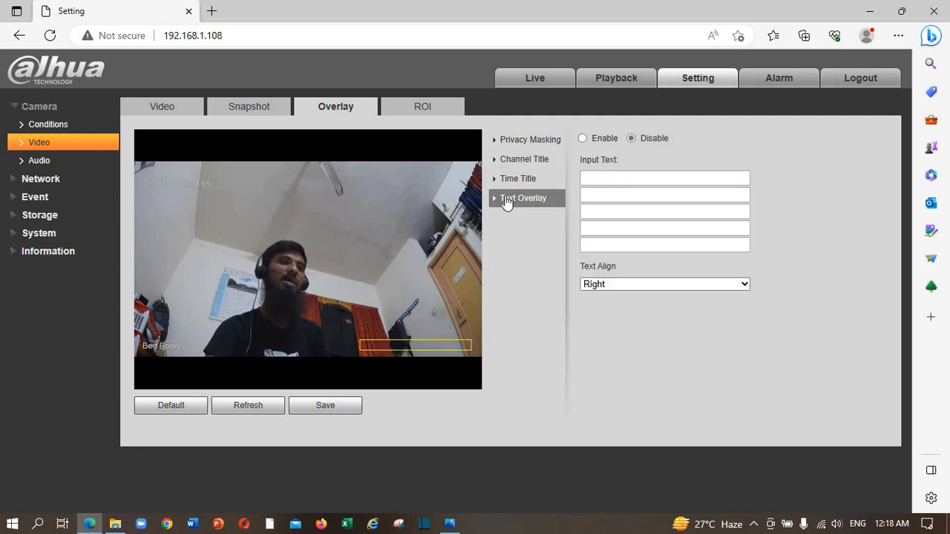
pyautogui.click(668, 285)
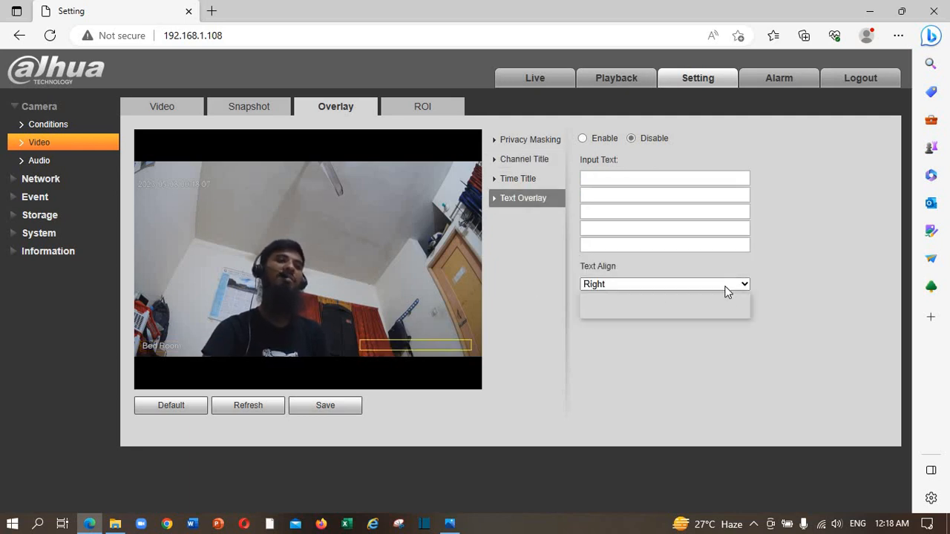
pyautogui.click(828, 229)
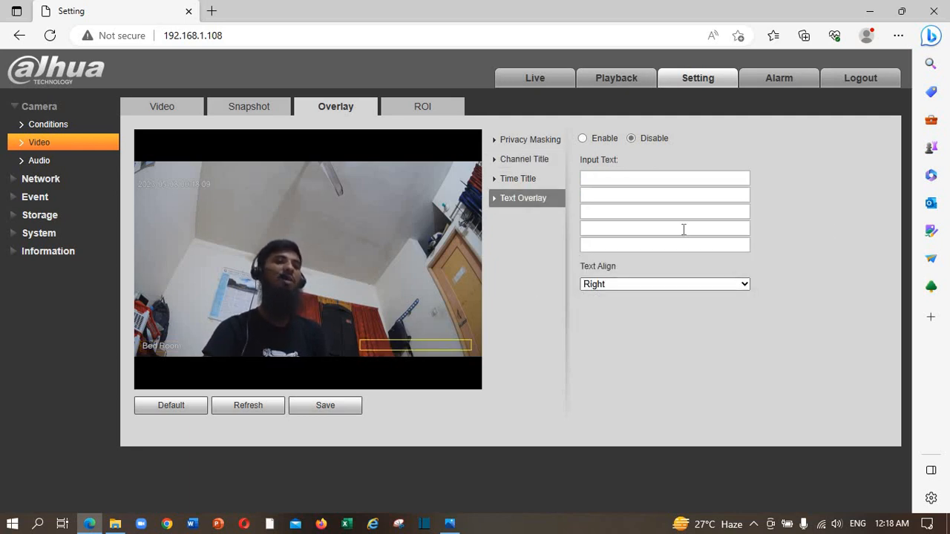
pyautogui.click(645, 177)
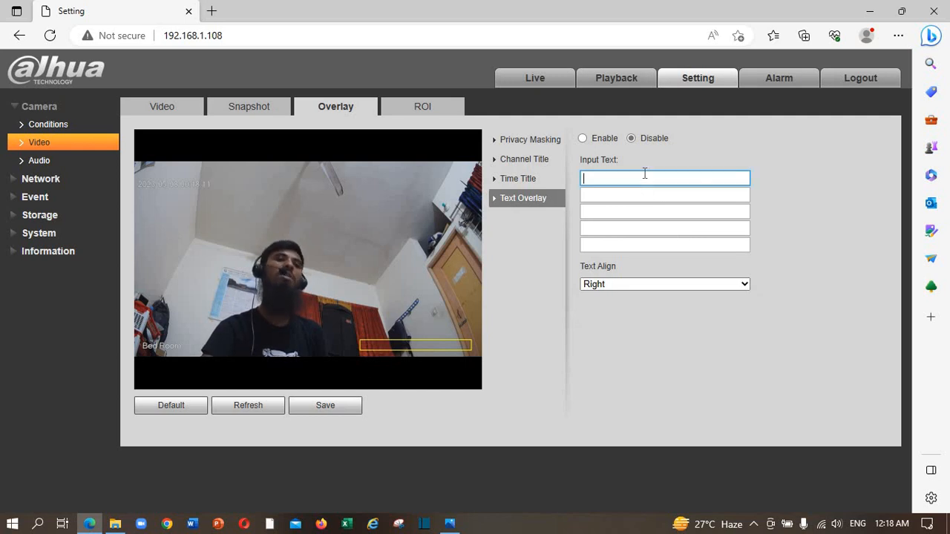
pyautogui.click(656, 197)
pyautogui.click(662, 226)
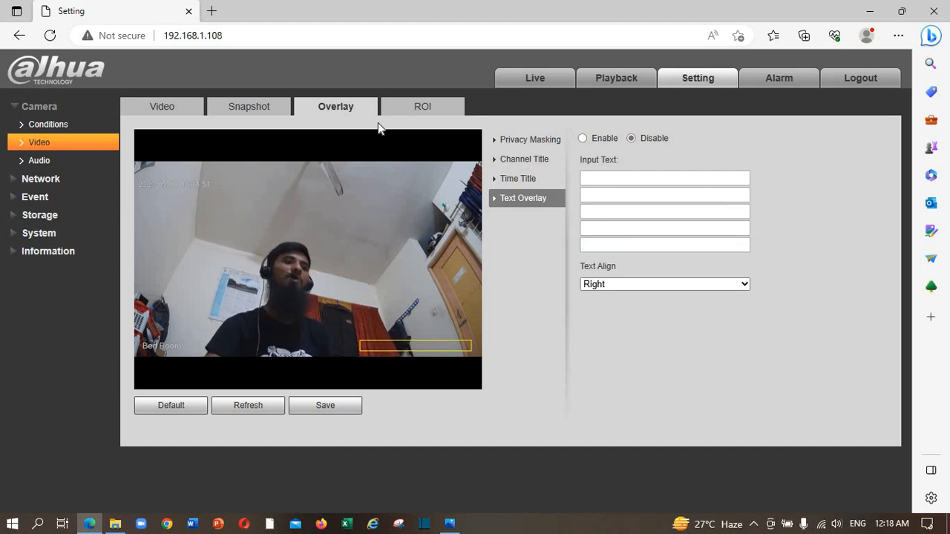
pyautogui.click(423, 107)
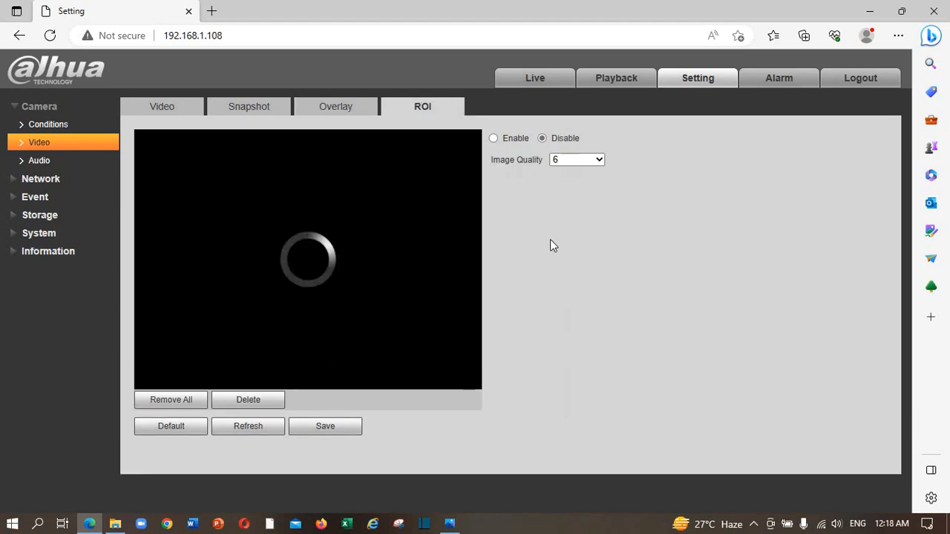
# Step: Check the ROI Image Quality choices, leaving ROI disabled at quality 6
pyautogui.click(601, 159)
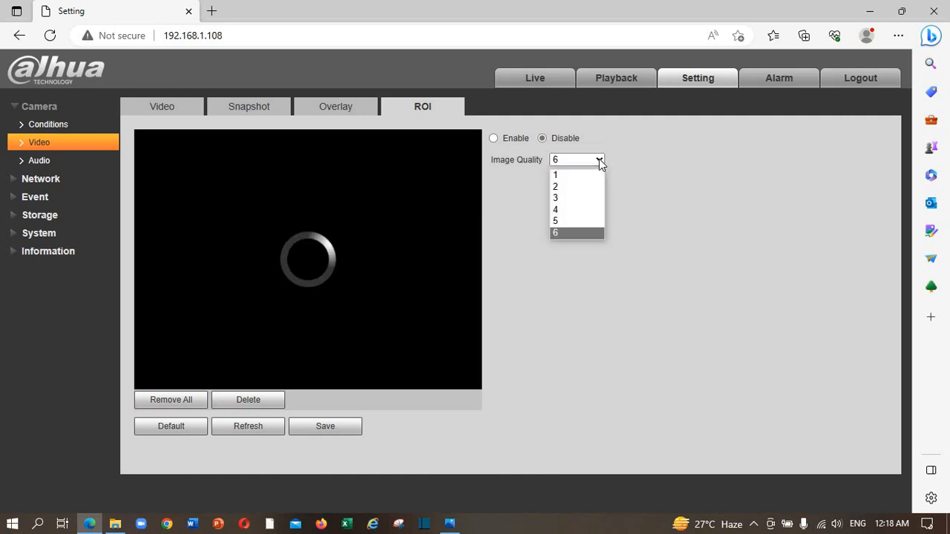
pyautogui.click(575, 260)
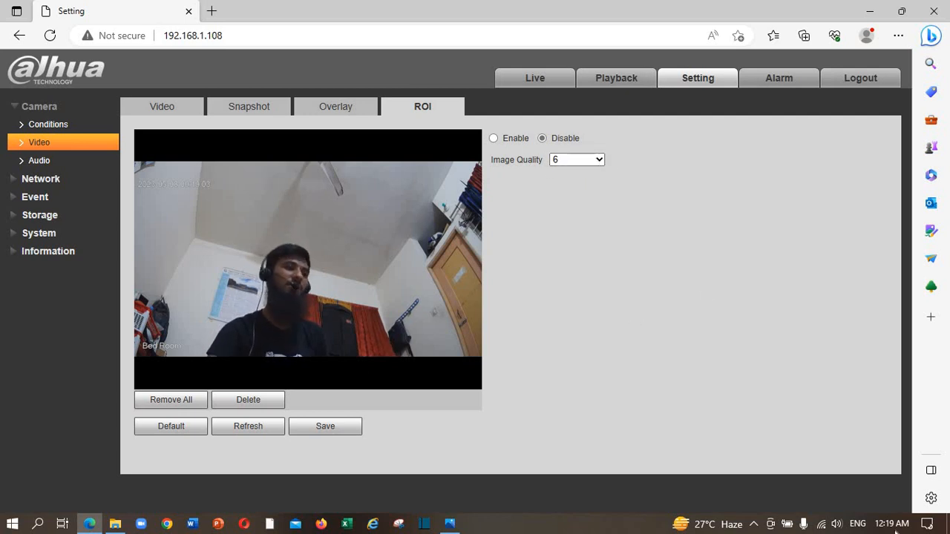
# Step: Enable audio on both Main Stream and Sub Stream at G.711A, 8000
pyautogui.click(36, 160)
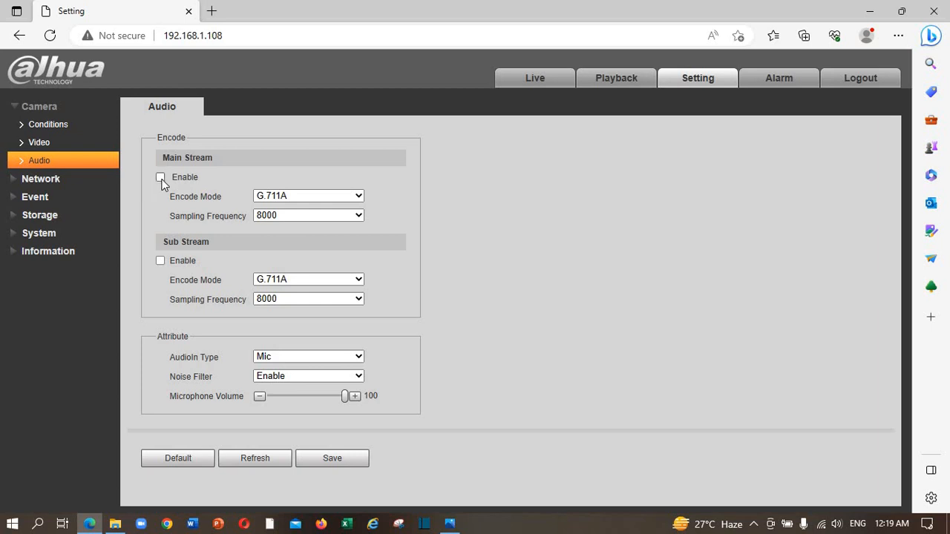
pyautogui.click(161, 261)
pyautogui.click(160, 261)
pyautogui.click(161, 178)
pyautogui.click(161, 261)
pyautogui.click(160, 177)
# Step: Review the static TCP/IP settings under Network, then collapse the Network menu
pyautogui.click(49, 179)
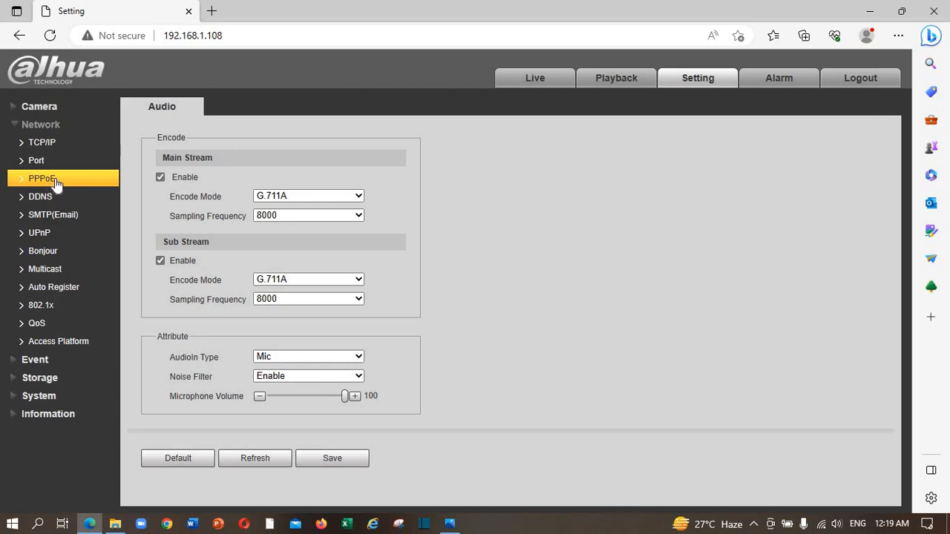
pyautogui.click(55, 148)
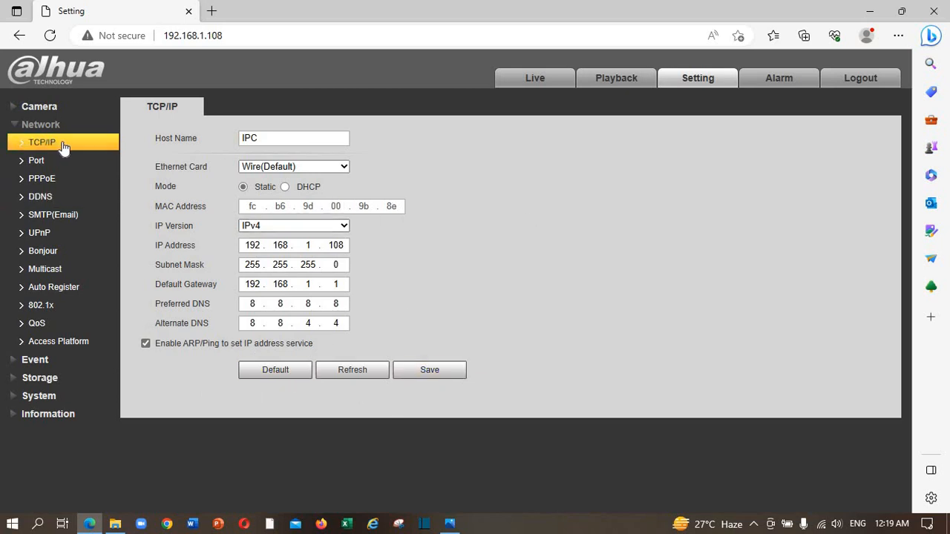
pyautogui.click(27, 125)
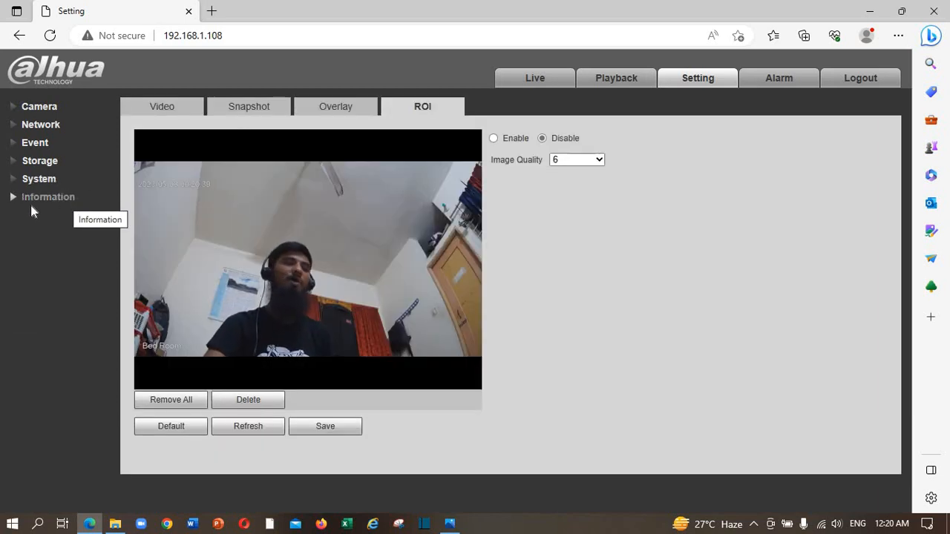
# Step: Inspect the admin account's old, new and confirm password fields, then cancel without saving
pyautogui.click(14, 180)
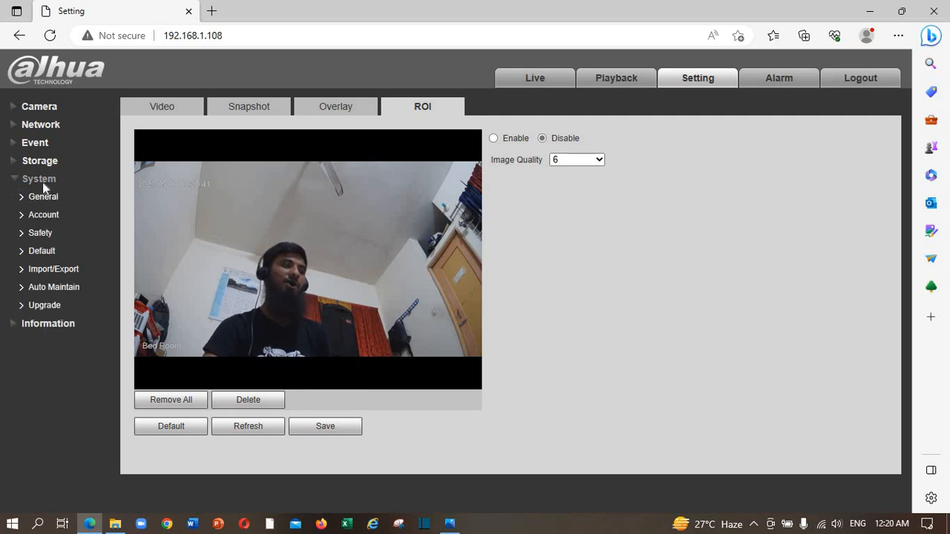
pyautogui.click(54, 214)
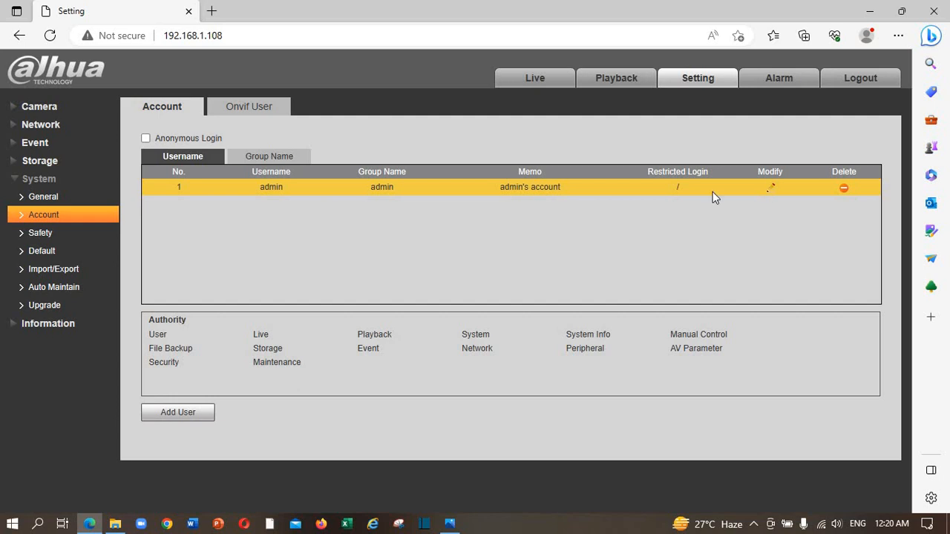
pyautogui.click(771, 190)
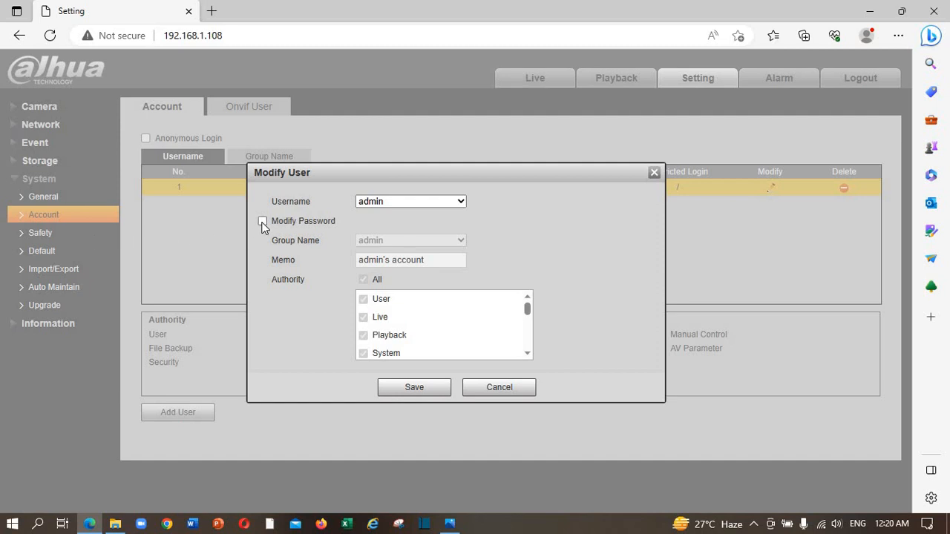
pyautogui.click(263, 221)
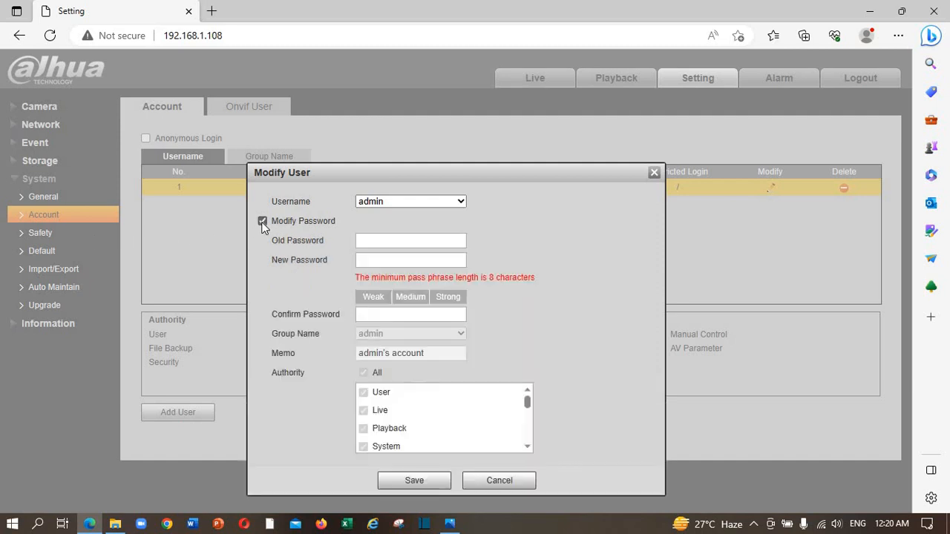
pyautogui.click(408, 237)
pyautogui.click(402, 261)
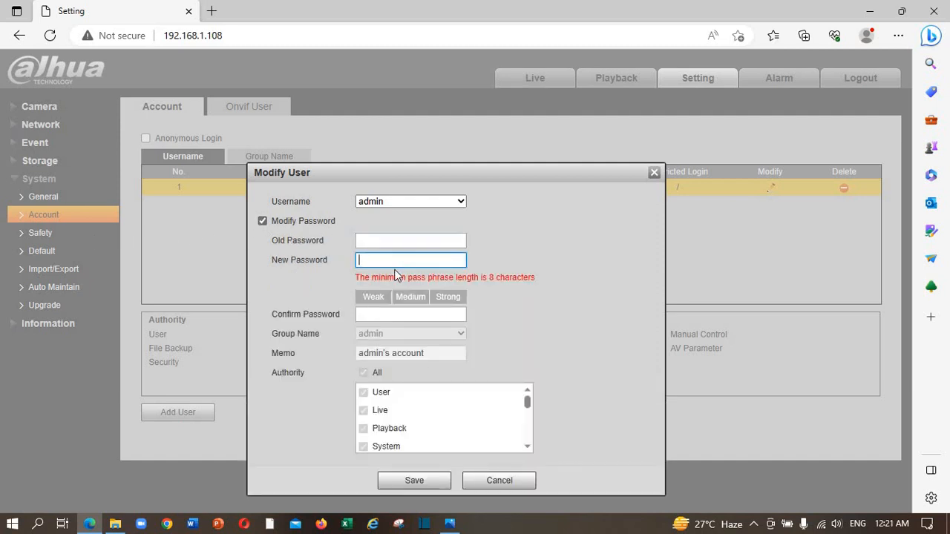
pyautogui.click(388, 317)
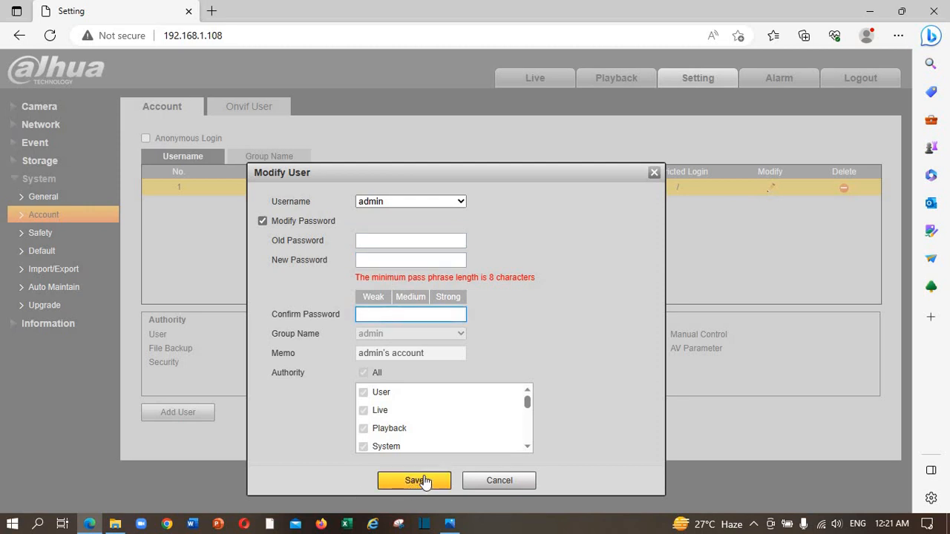
pyautogui.click(501, 481)
# Step: Show the Upgrade page with system version 2.820.0000000.48.R built 2022-06-14
pyautogui.click(65, 305)
pyautogui.click(66, 287)
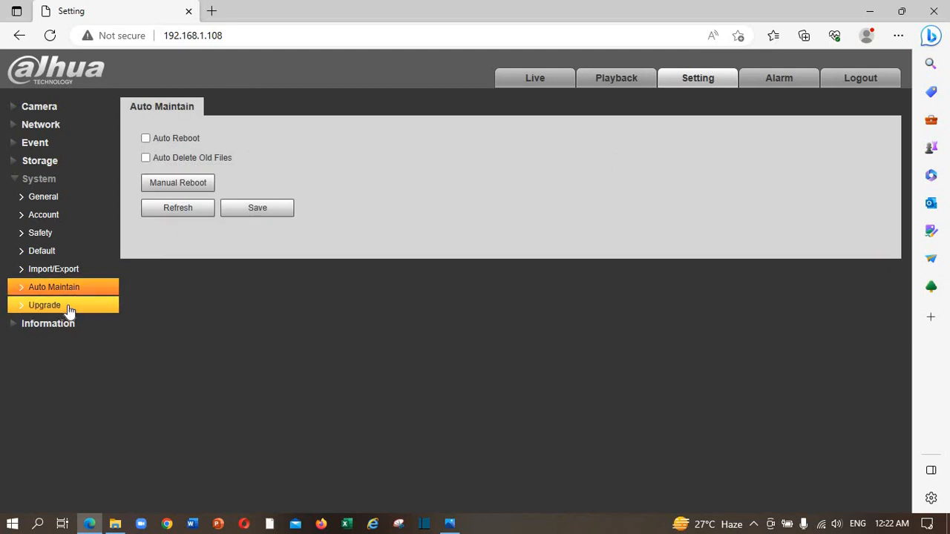
pyautogui.click(66, 307)
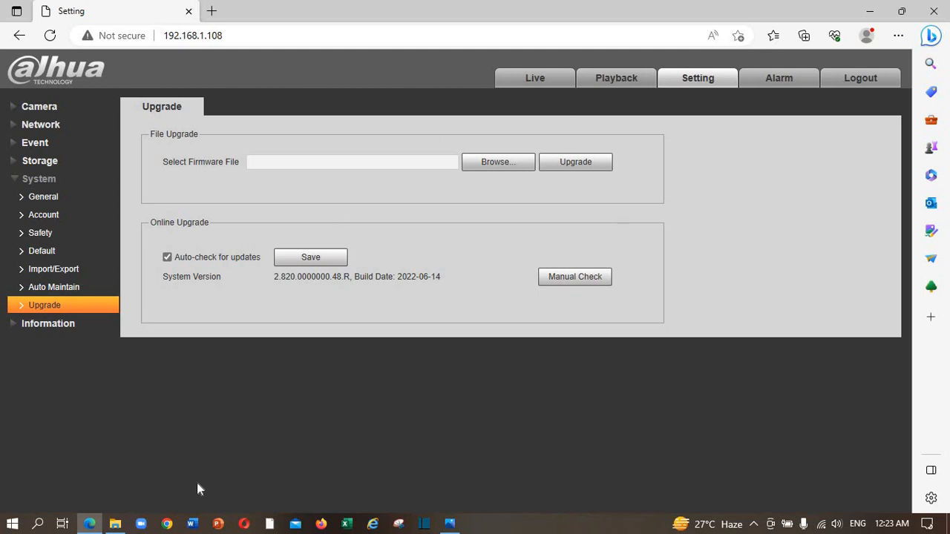
# Step: View the device's Version information, then go back to the Live view
pyautogui.click(38, 324)
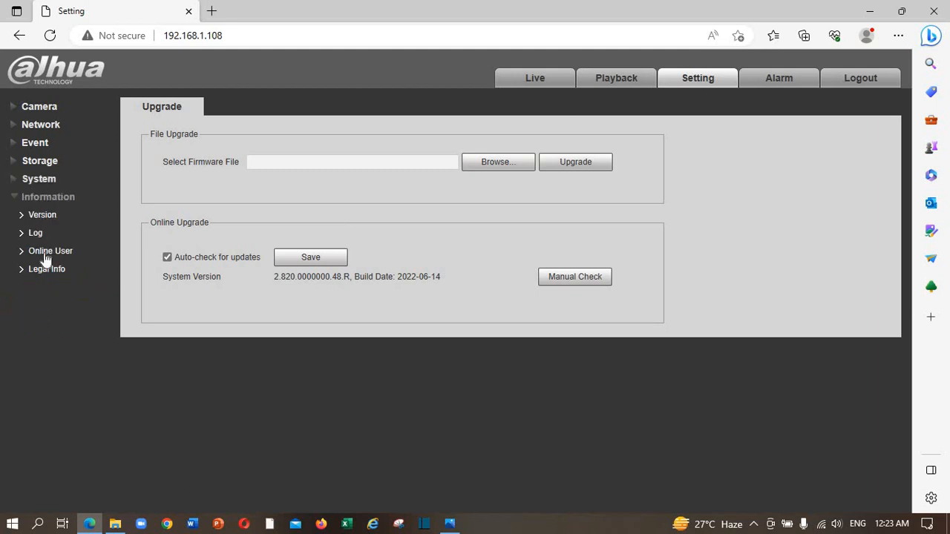
pyautogui.click(69, 219)
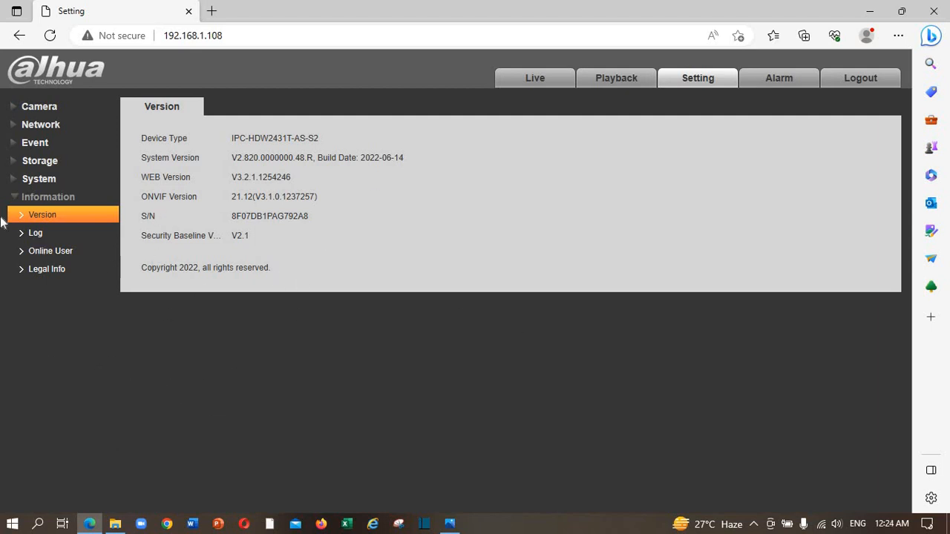
pyautogui.click(550, 80)
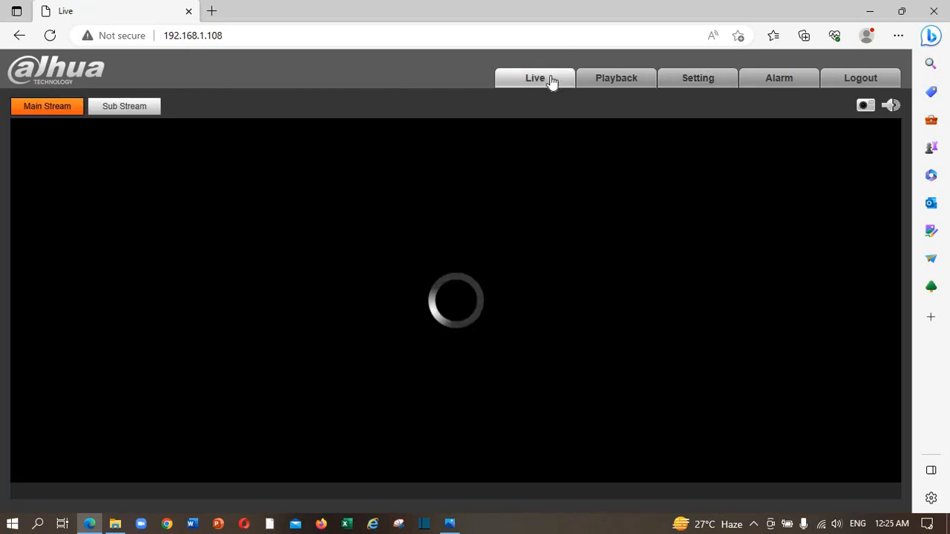